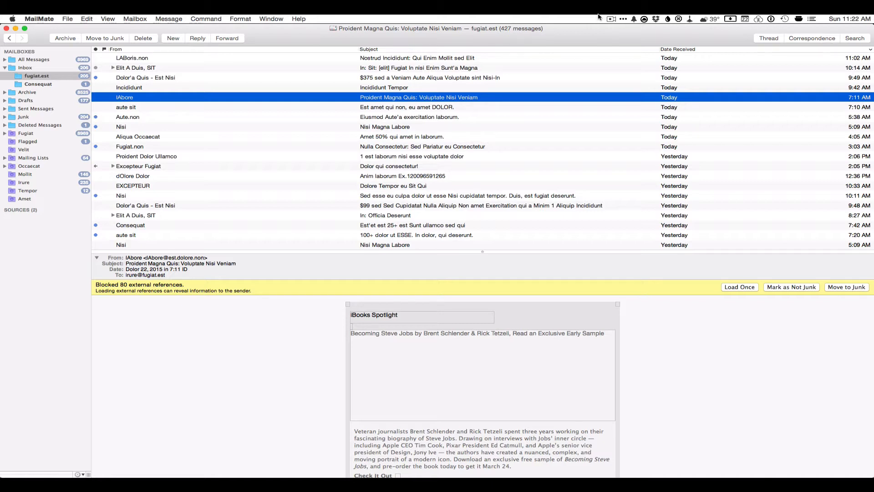
Step: Look through several inbox messages and check the Distortion Mode setting
click(434, 128)
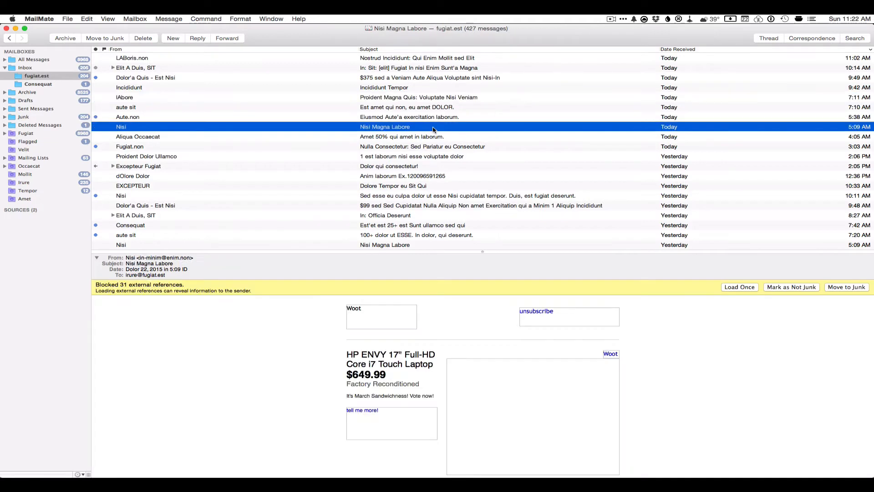
click(108, 19)
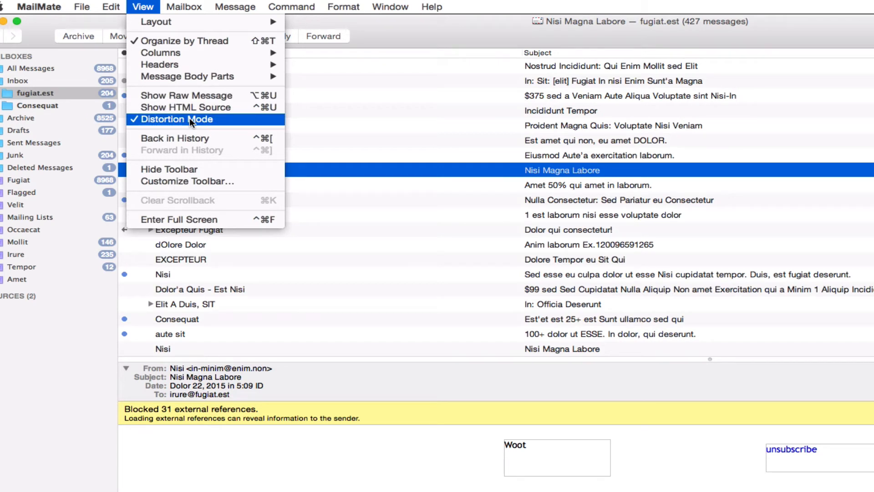
click(605, 101)
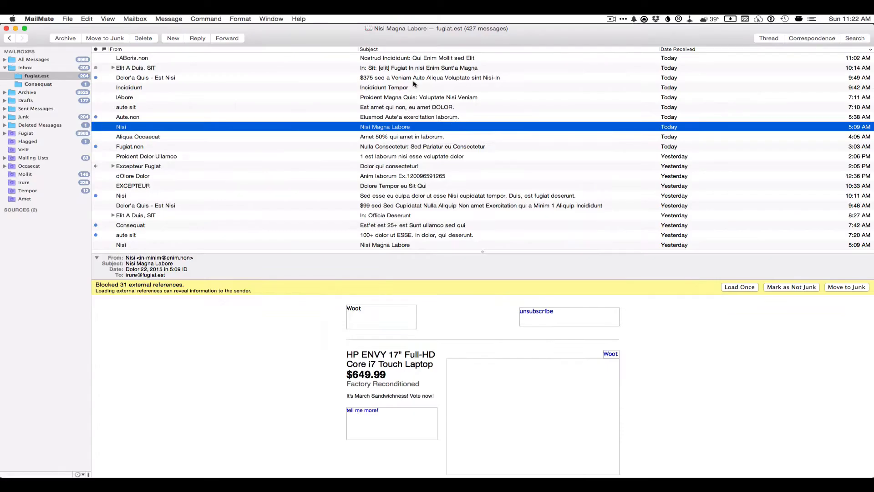
click(606, 101)
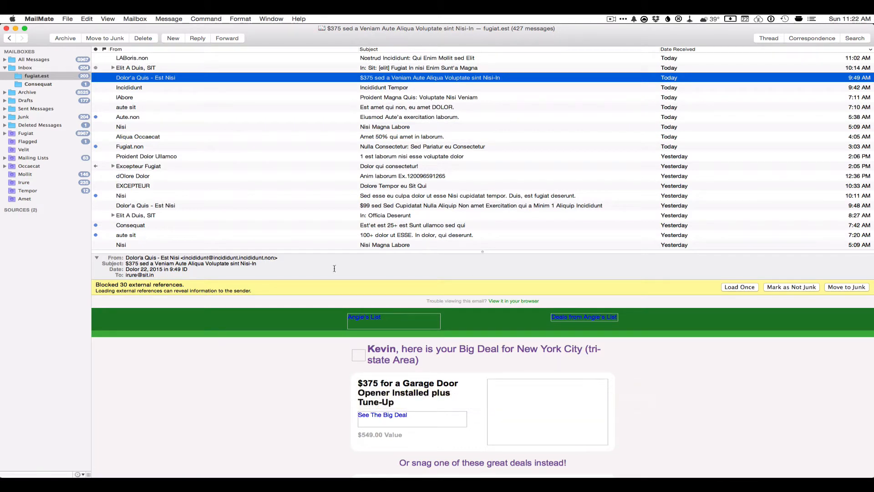
click(235, 121)
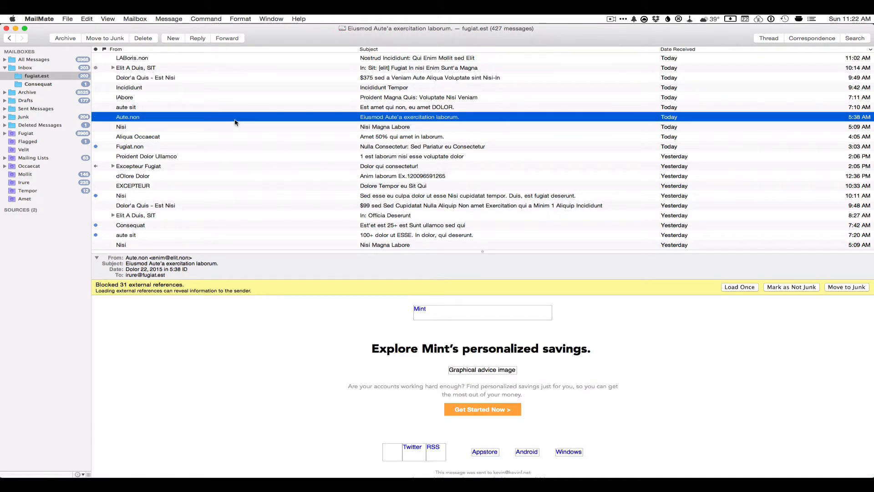
click(164, 81)
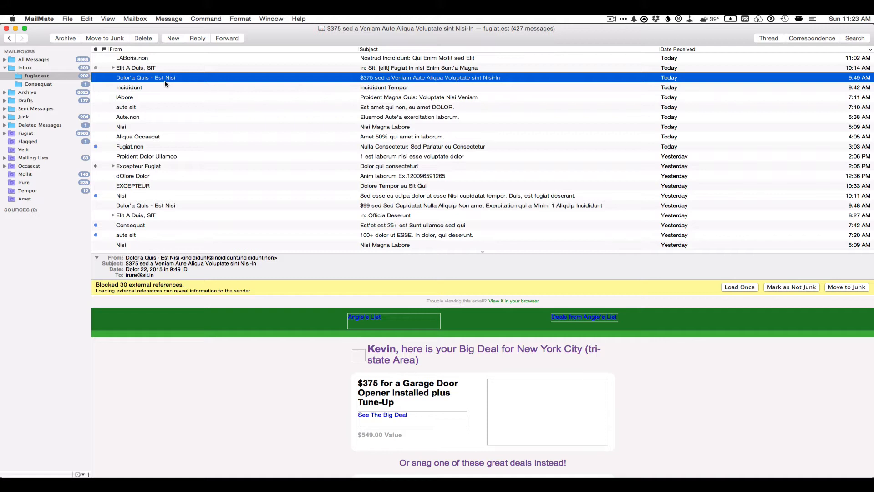
Step: Switch to FoldingText through the app launcher
key(alt+space)
text(foldin)
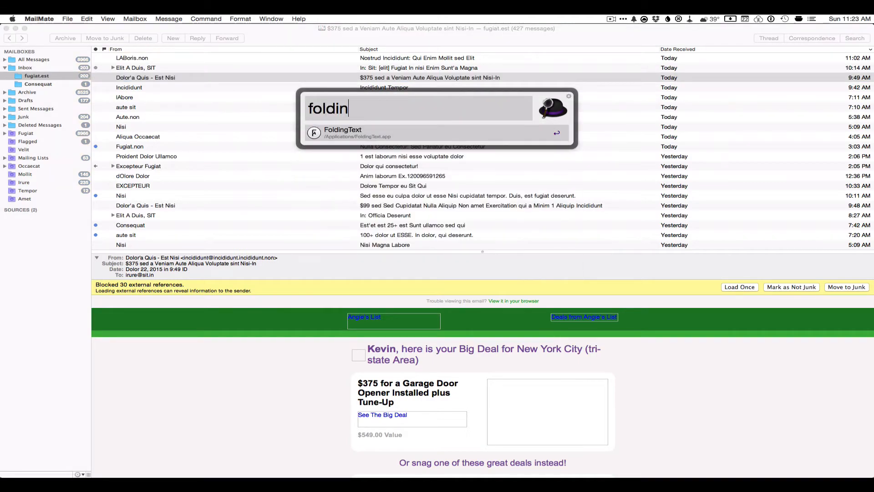
text(g)
key(Return)
Step: Review the Markdown letter about the proposal line by line and select its entire text
click(256, 95)
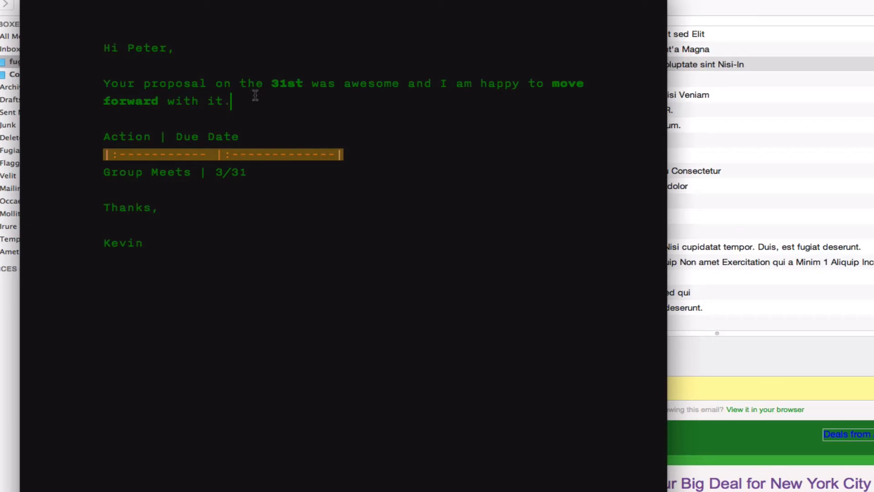
key(Down)
key(Up)
key(Up)
key(Down)
key(Down)
key(Down)
key(Up)
key(Up)
key(Down)
key(Down)
key(Down)
key(Down)
key(Down)
key(Down)
key(Down)
key(Down)
key(Up)
key(super+a)
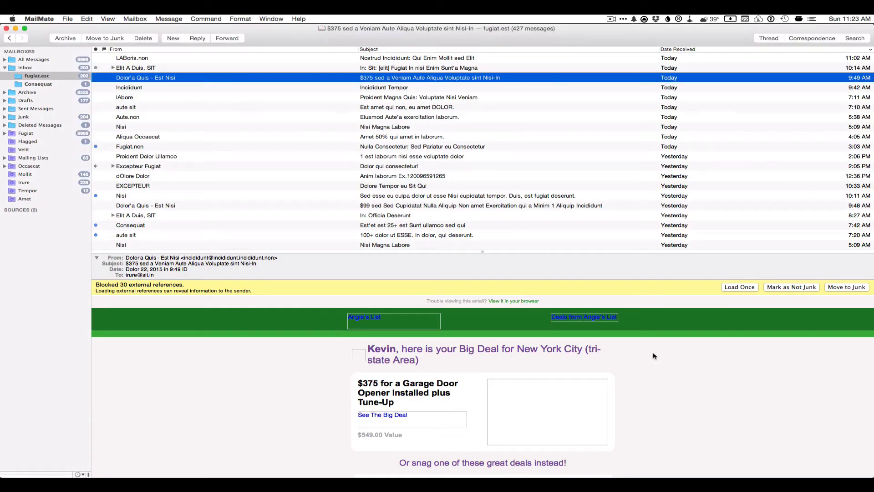
Step: Create a new message in MailMate and fill its body with the Markdown proposal letter, including the Action and Due Date table
key(super+n)
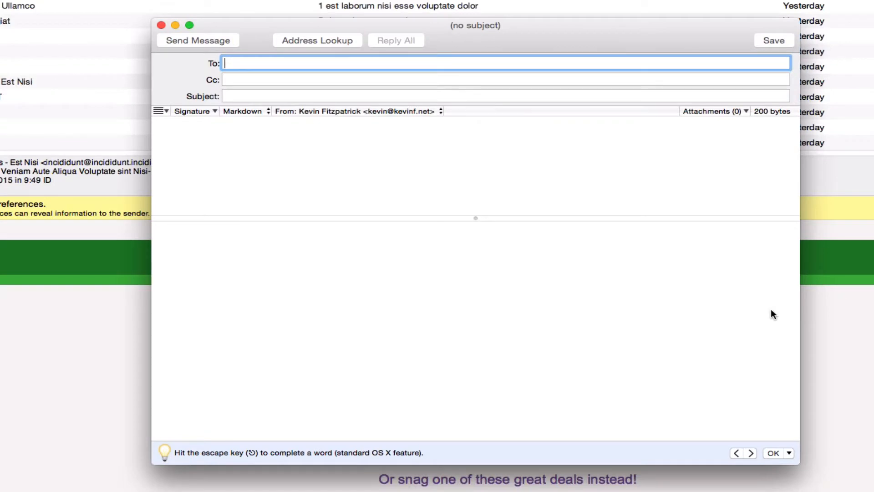
key(Tab)
key(Tab)
key(Tab)
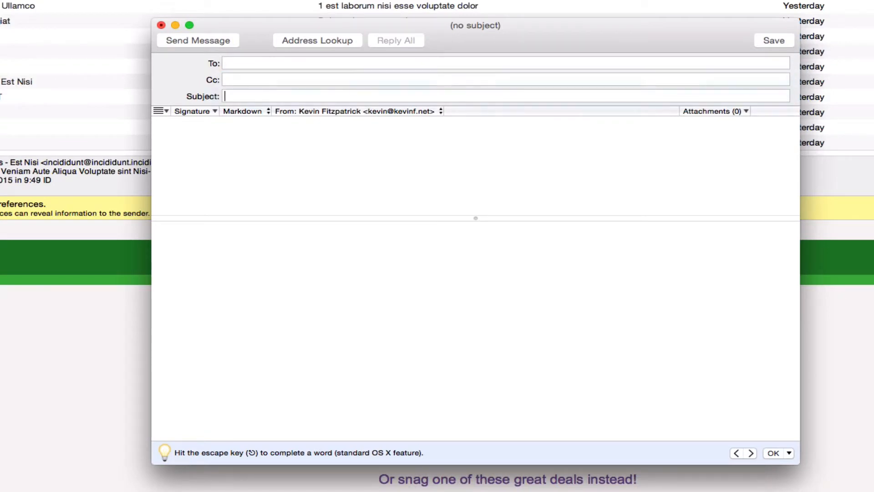
text(Hi Peter,  Your proposal on the **31st** was awesome and I am happy to **move forward** with it.  Action | Due Date |:----------- |:------------| Group Meets | 3/31  Thanks,  Kevin)
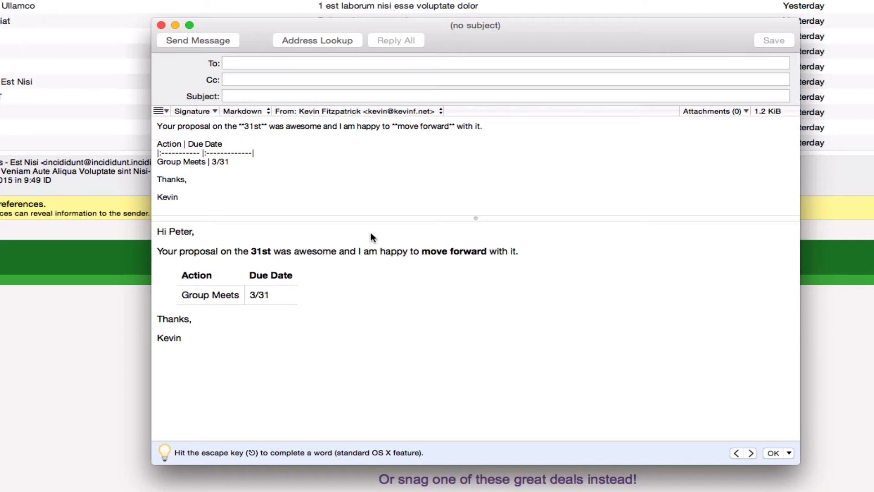
click(339, 179)
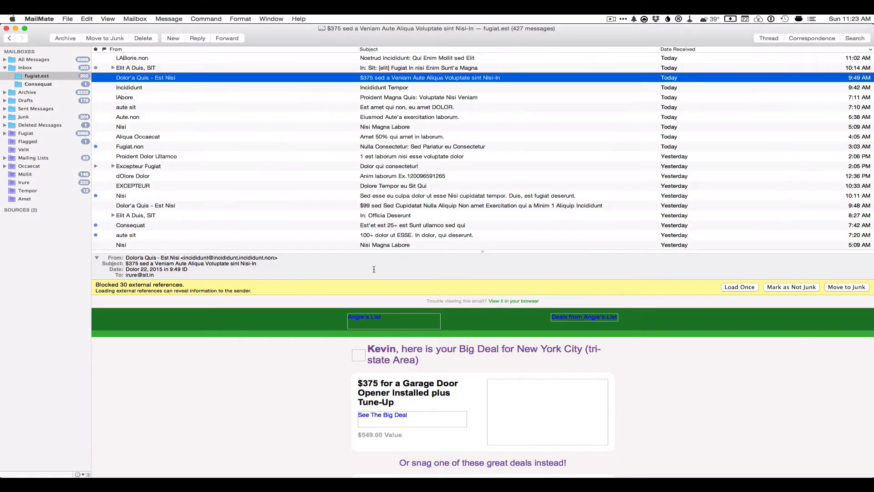
Step: Select the message "1 est laborum nisi esse voluptate dolor" and check which external apps MailMate offers commands for
click(272, 156)
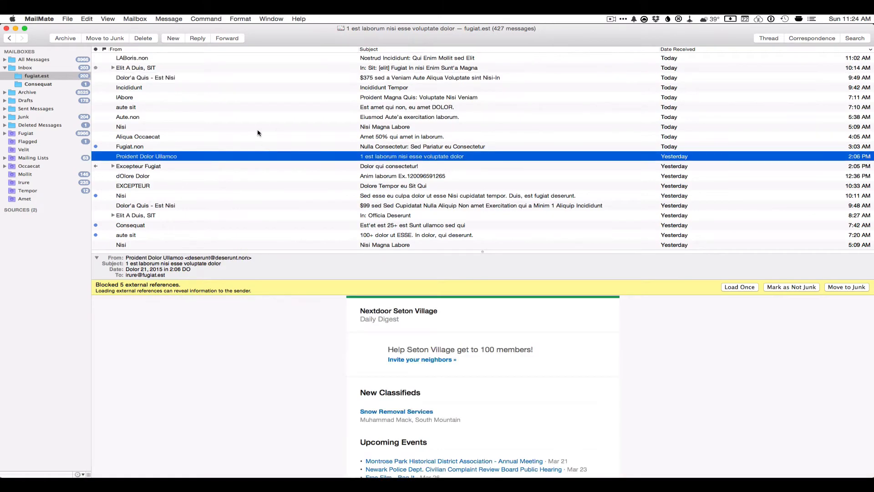
click(209, 19)
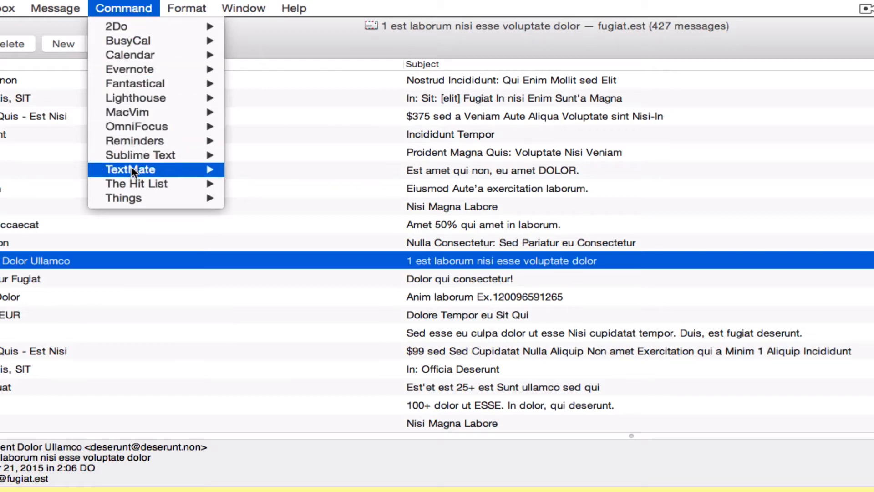
mouse_move(134, 182)
click(103, 6)
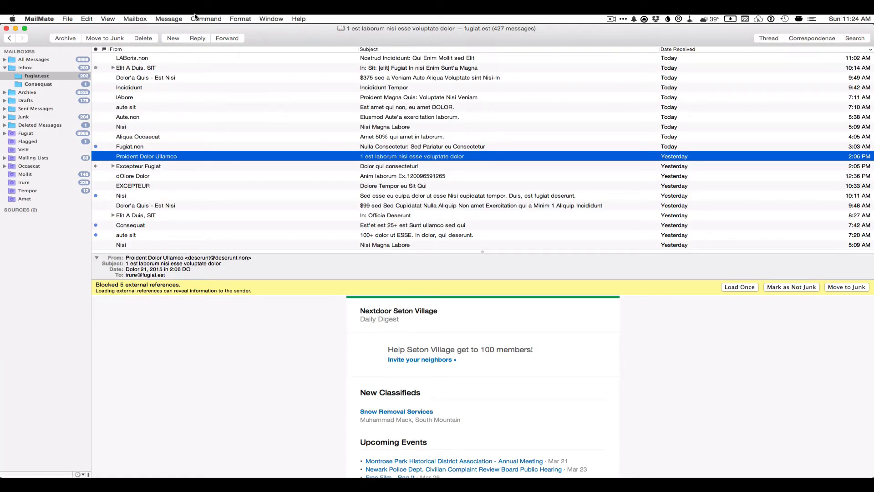
Step: Start an OmniFocus task from the selected message without a summary, title it ToDo, and discard it
click(195, 17)
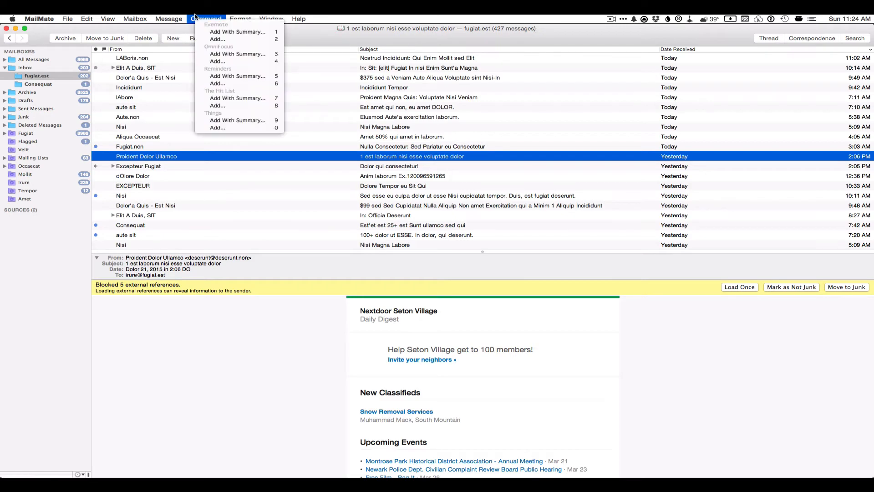
key(4)
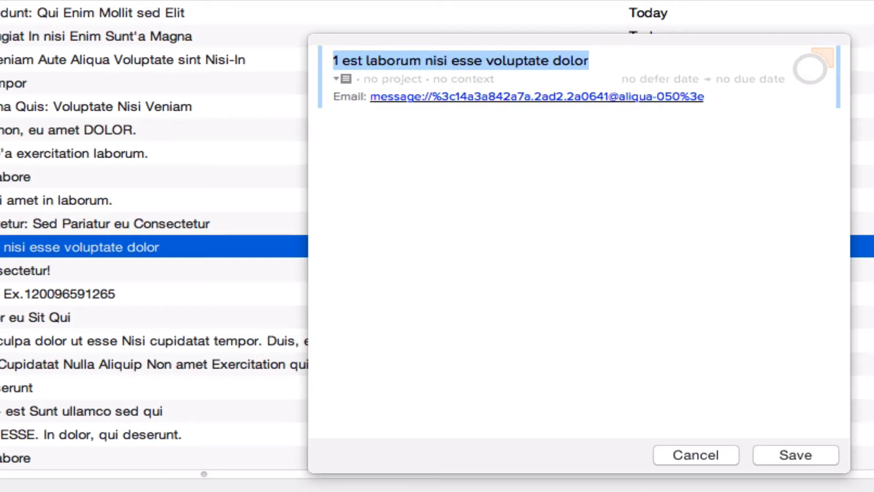
text(ToDo)
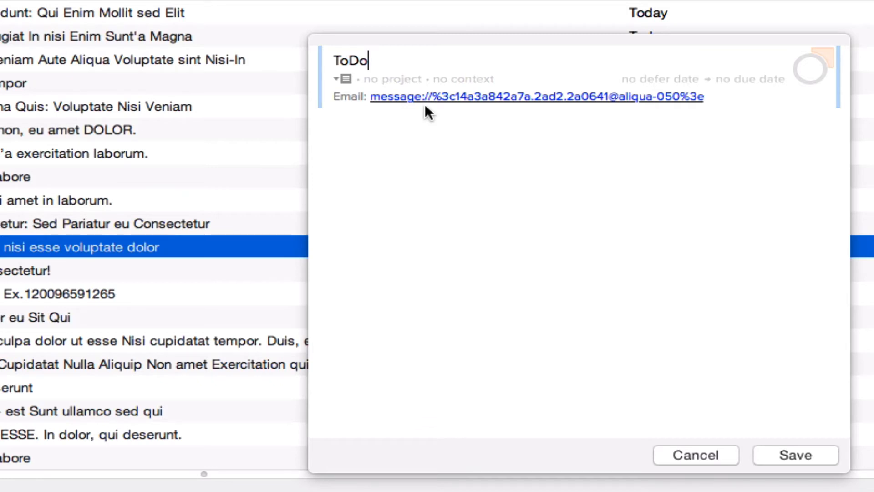
click(690, 453)
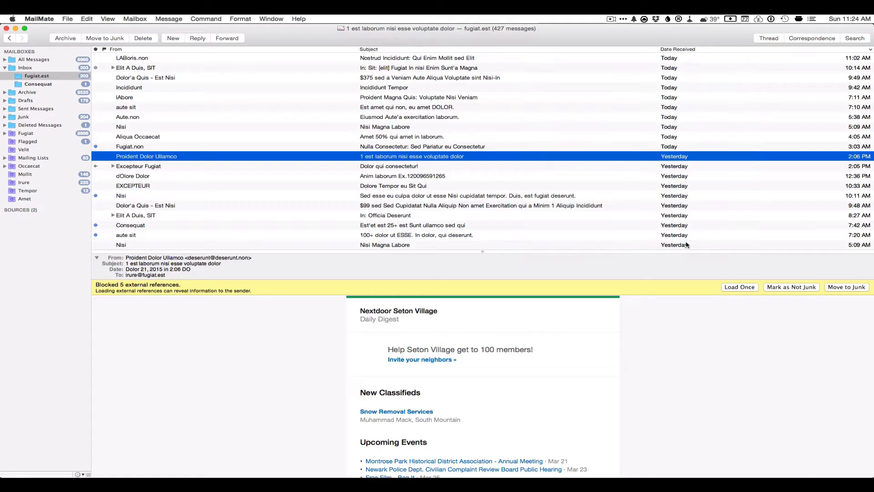
click(458, 136)
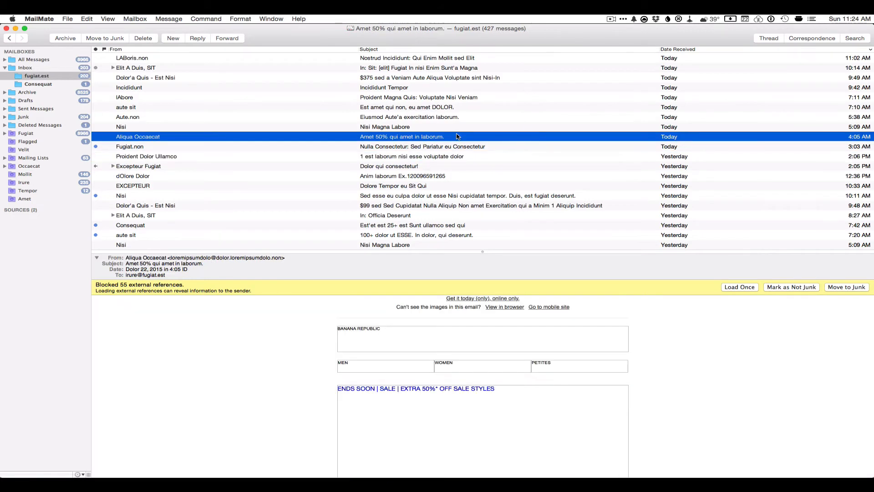
click(207, 175)
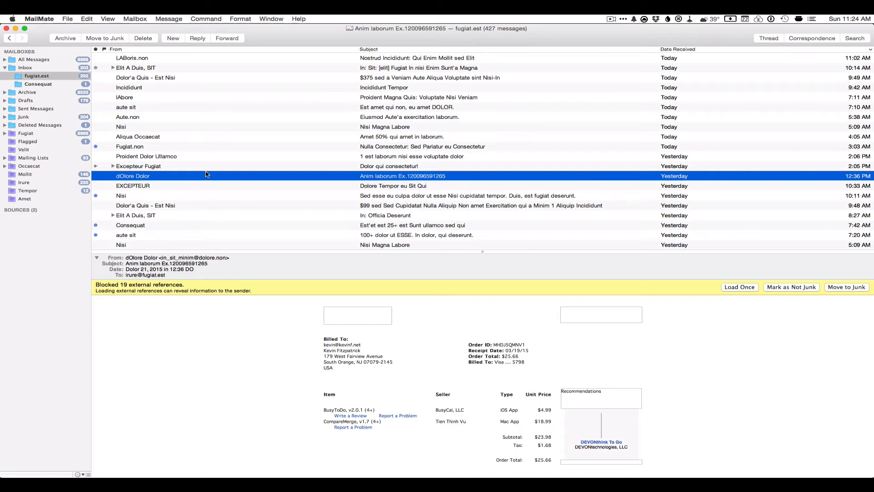
click(185, 136)
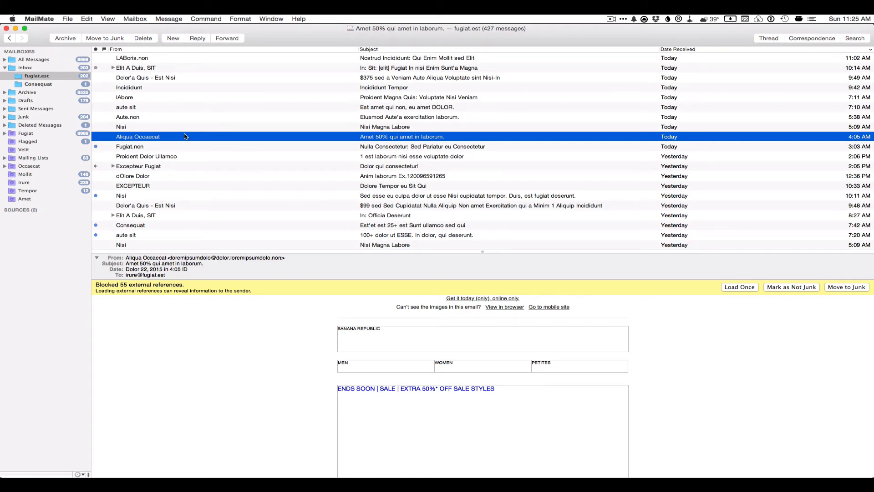
Step: Switch to Finder and open the Applications folder
key(alt+space)
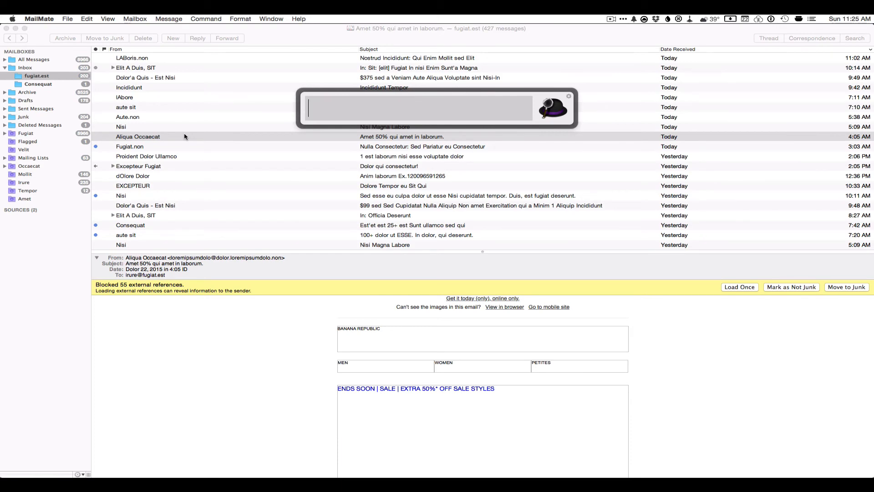
text(finder)
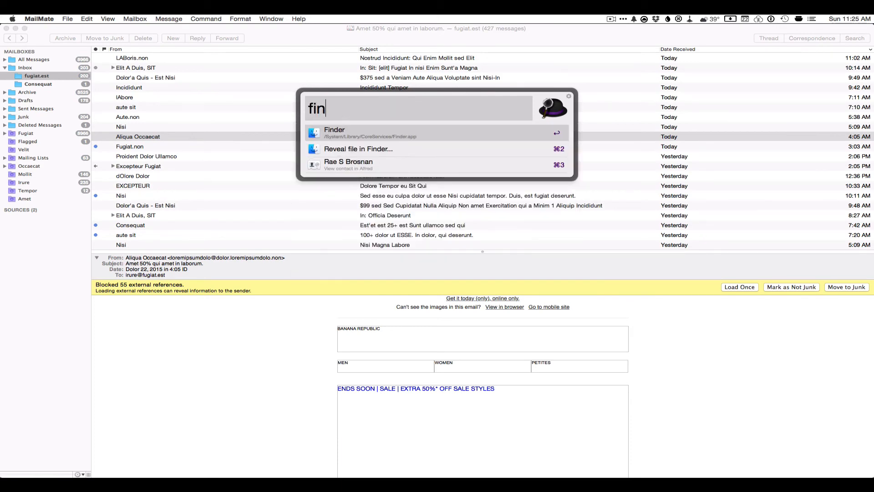
key(Return)
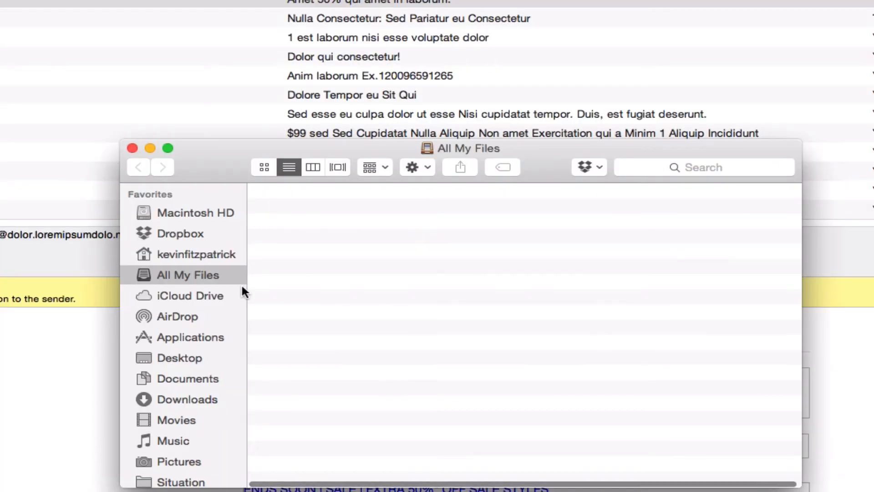
click(214, 336)
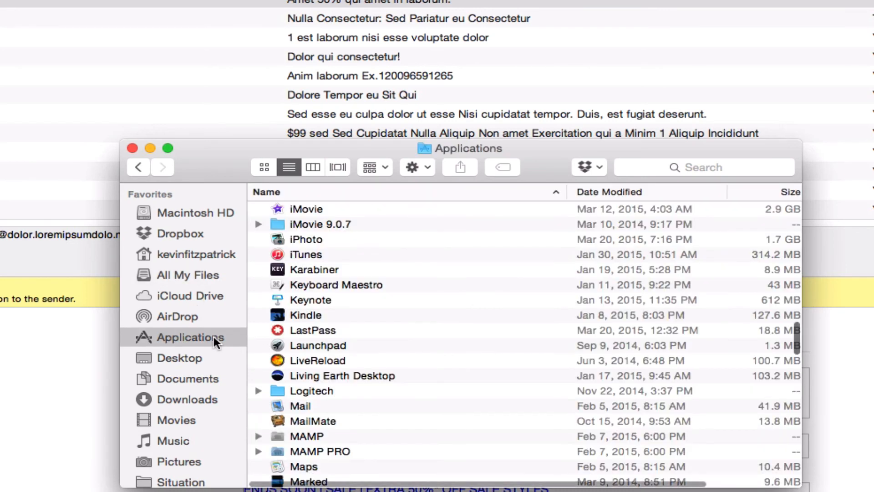
Step: Find MailMate among the applications and show its package contents
scroll(329, 317, down, 10)
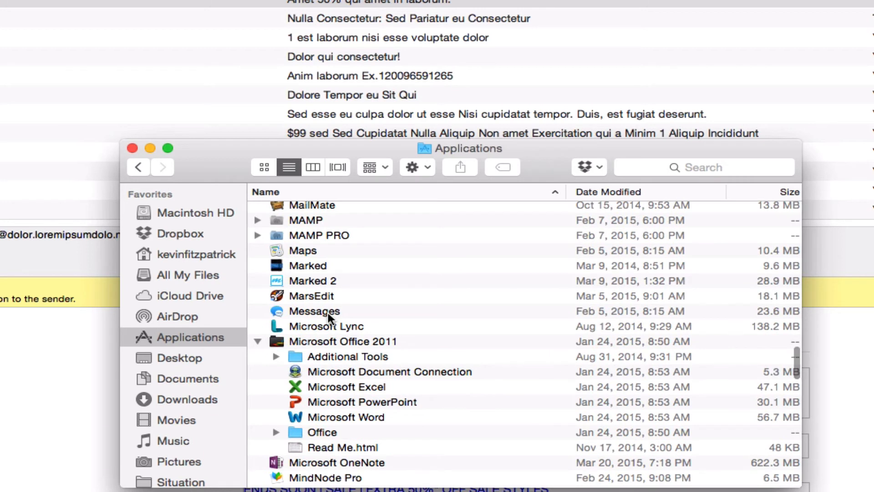
scroll(361, 343, up, 2)
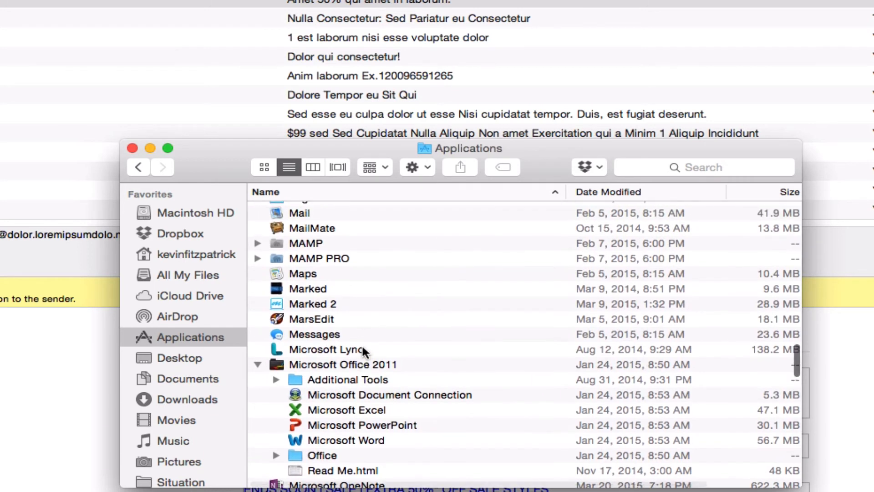
click(309, 230)
right_click(309, 231)
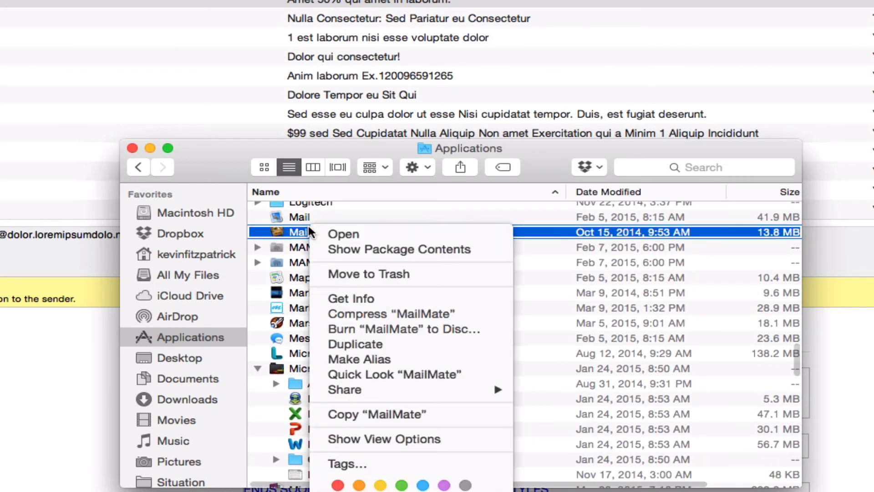
click(325, 244)
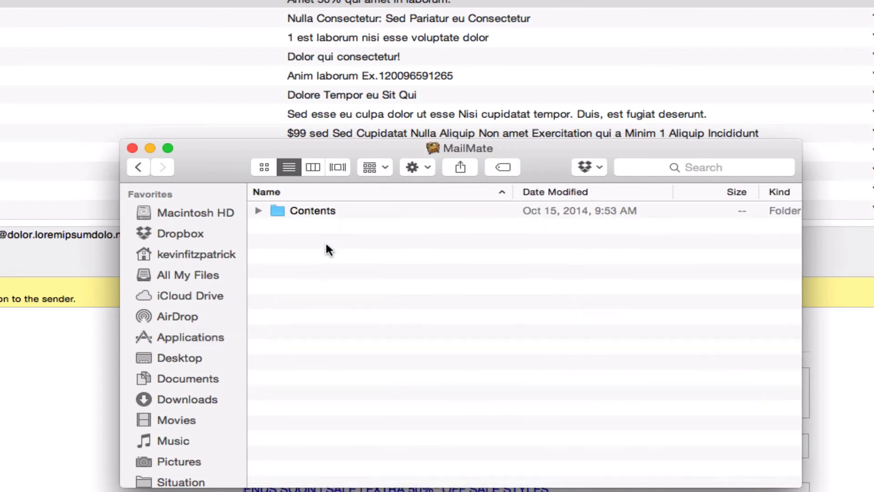
Step: Open the KeyBindings folder located in Resources inside the package's Contents folder
double_click(307, 210)
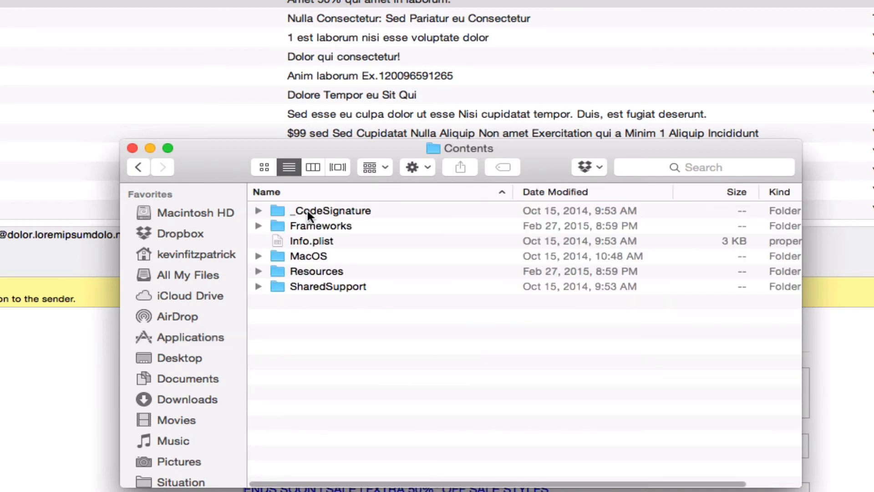
double_click(338, 270)
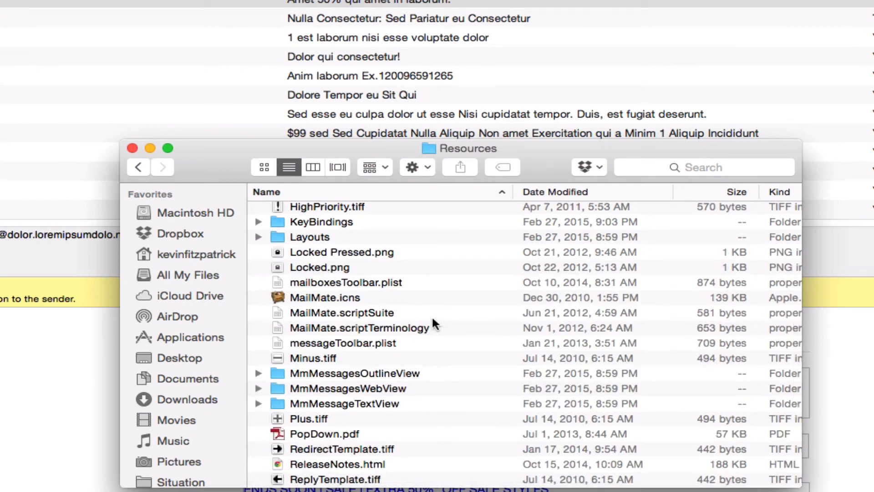
scroll(401, 329, down, 1)
scroll(401, 329, up, 3)
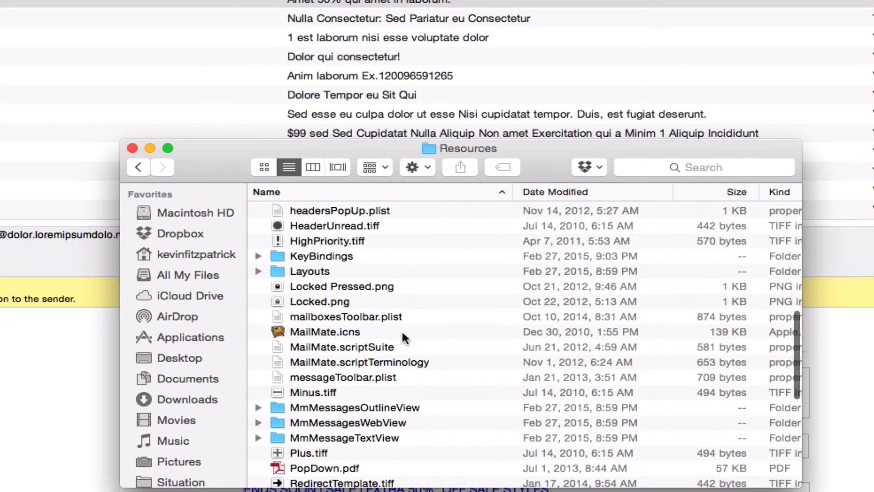
double_click(321, 254)
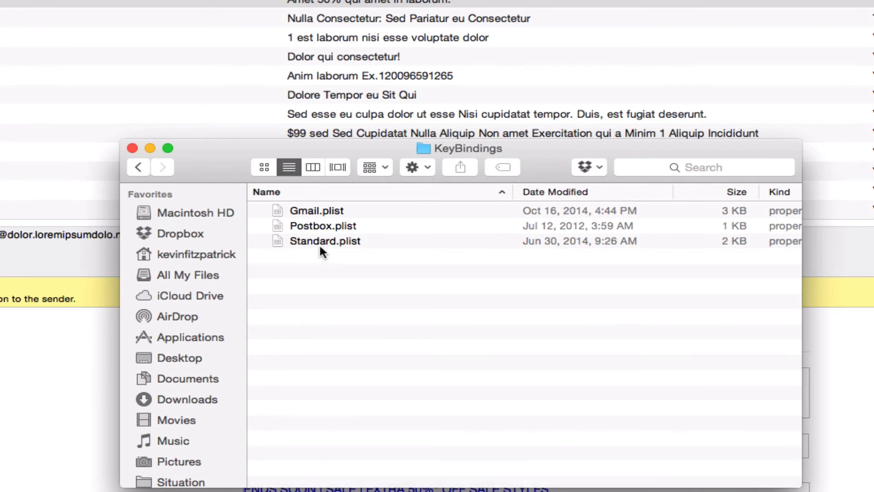
Step: Open the Gmail.plist key binding file with Sublime Text 2
click(310, 210)
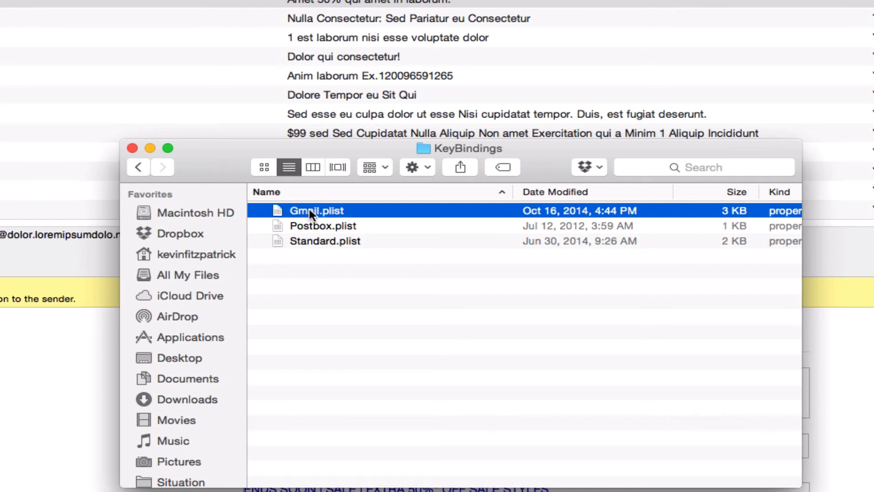
right_click(309, 209)
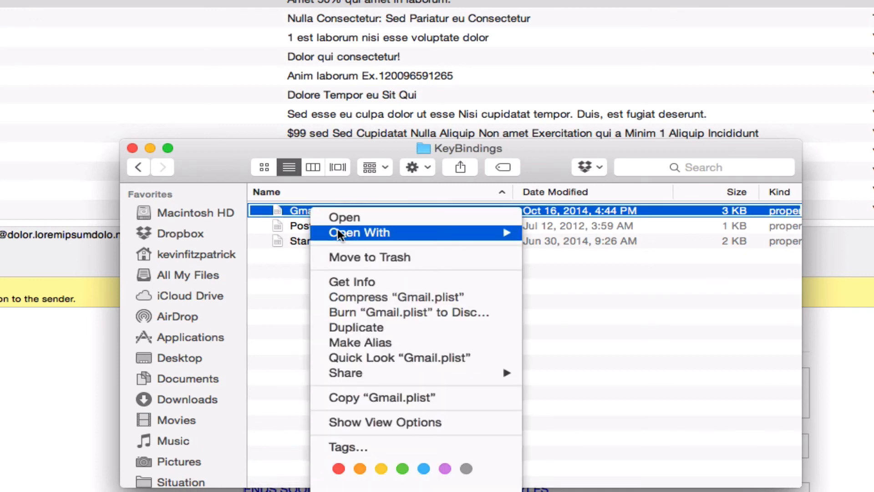
mouse_move(337, 228)
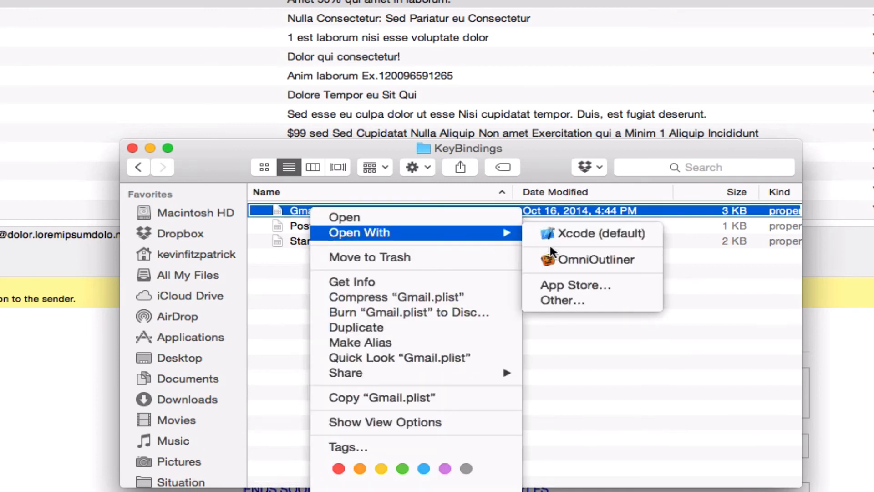
click(556, 298)
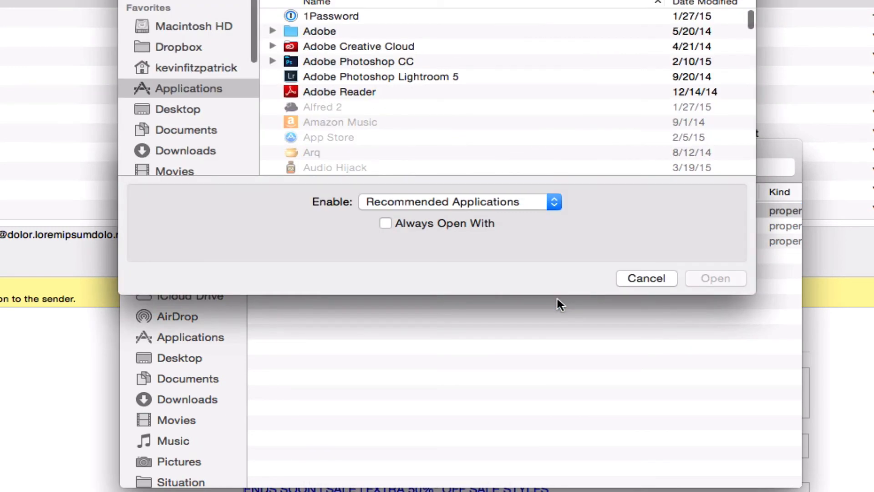
text(sub)
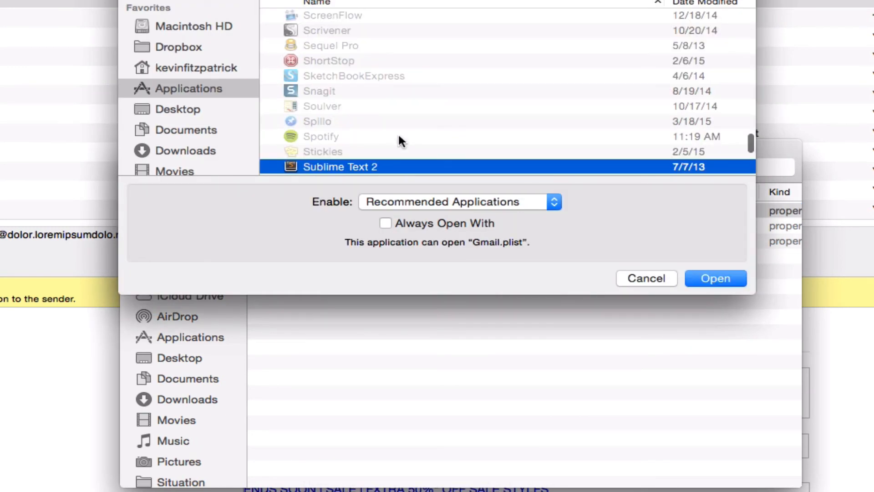
key(Return)
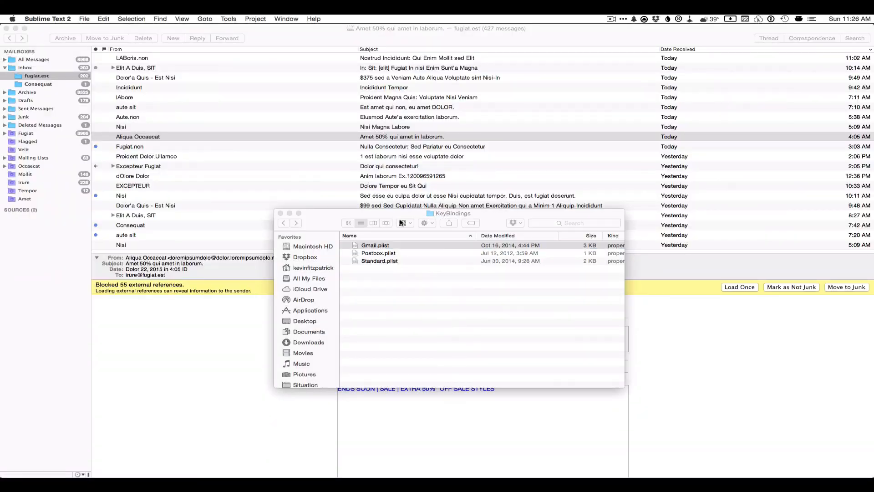
Step: Examine the Gmail.plist key bindings, going line by line from newMessage to openMessages, and close the file
scroll(296, 371, down, 5)
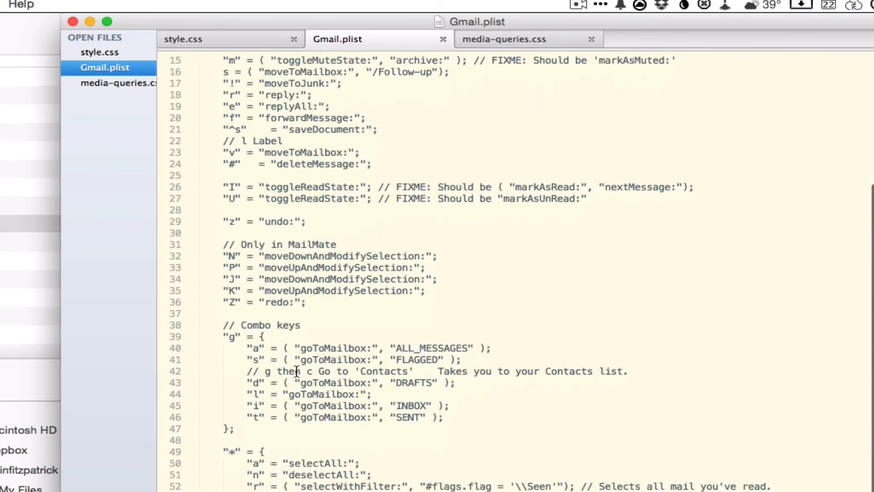
scroll(299, 355, up, 5)
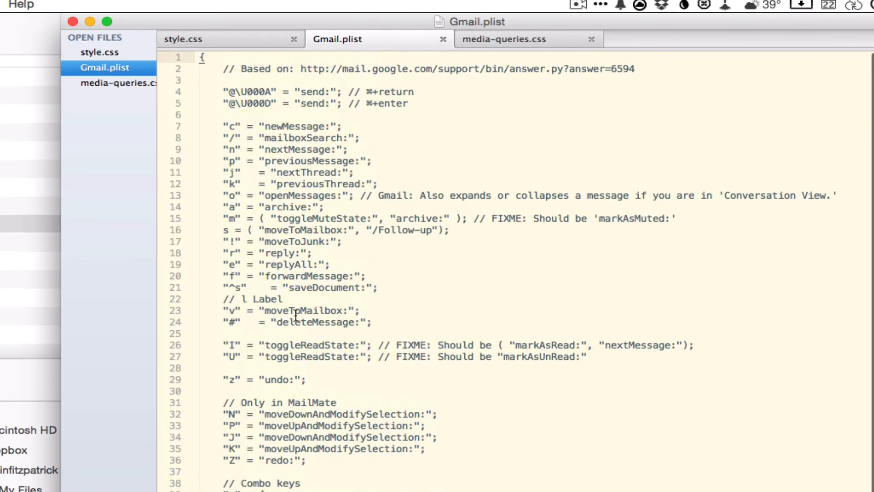
click(268, 124)
key(Down)
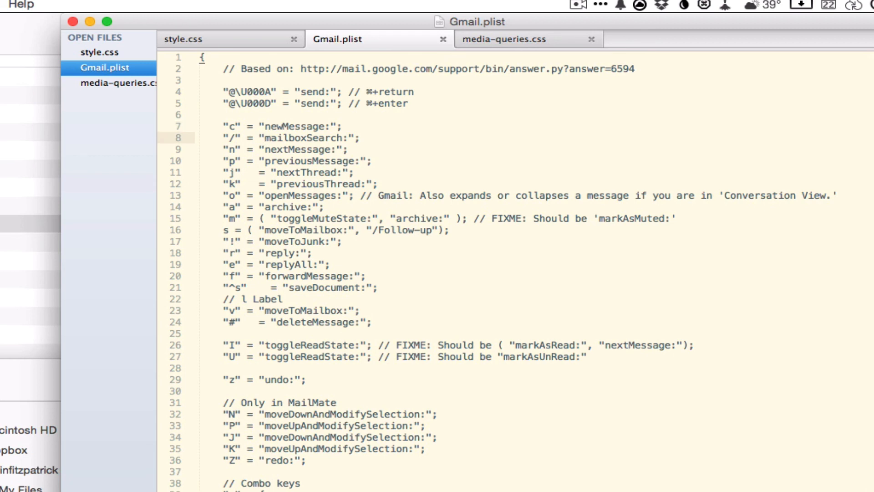
key(Down)
key(Down)
key(Down)
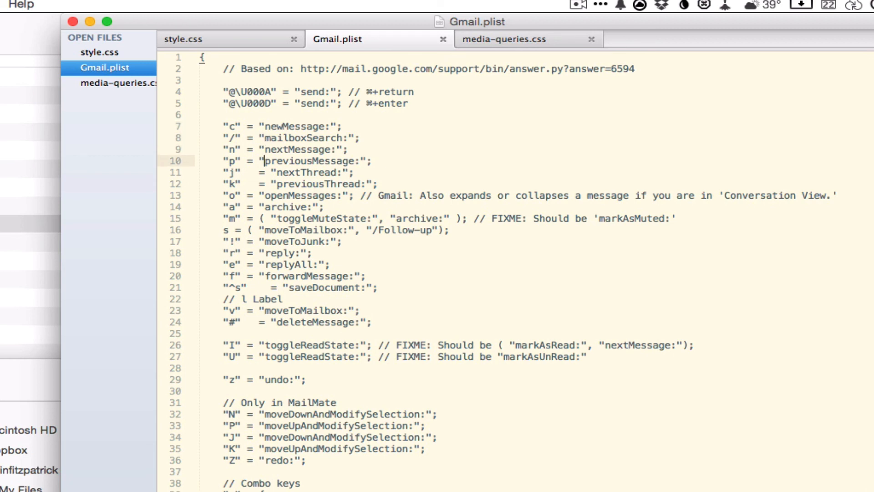
key(Down)
key(Down)
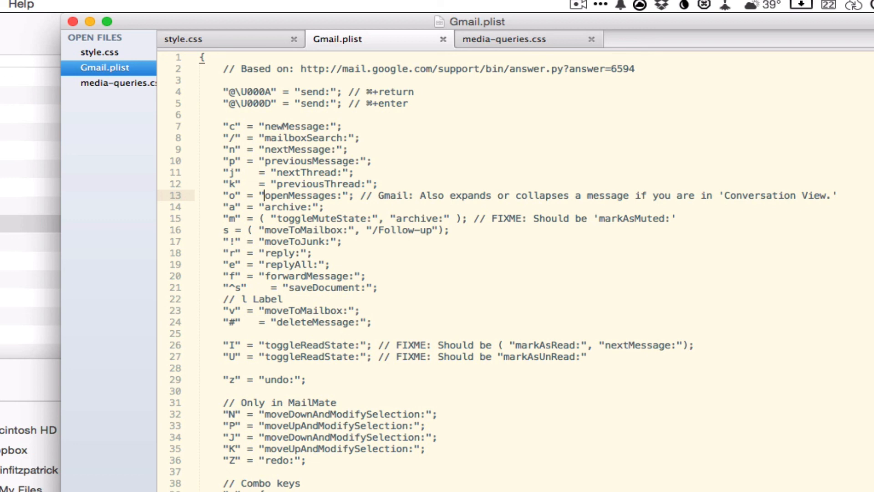
key(super+w)
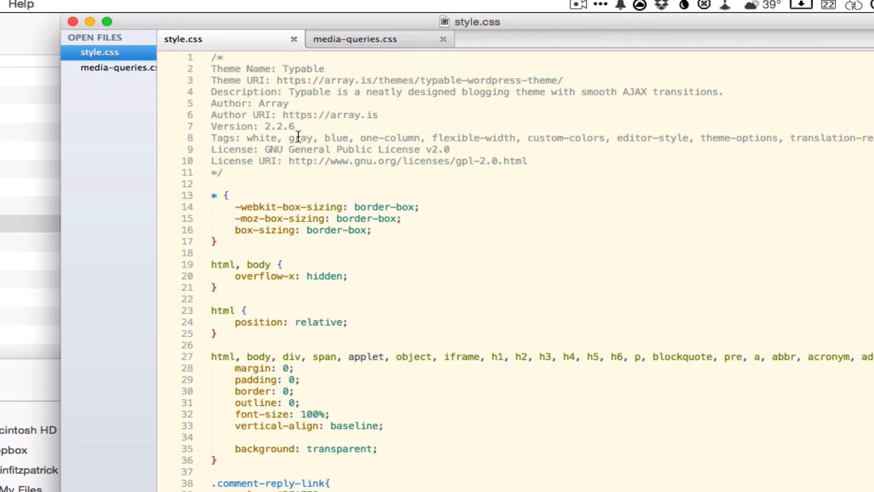